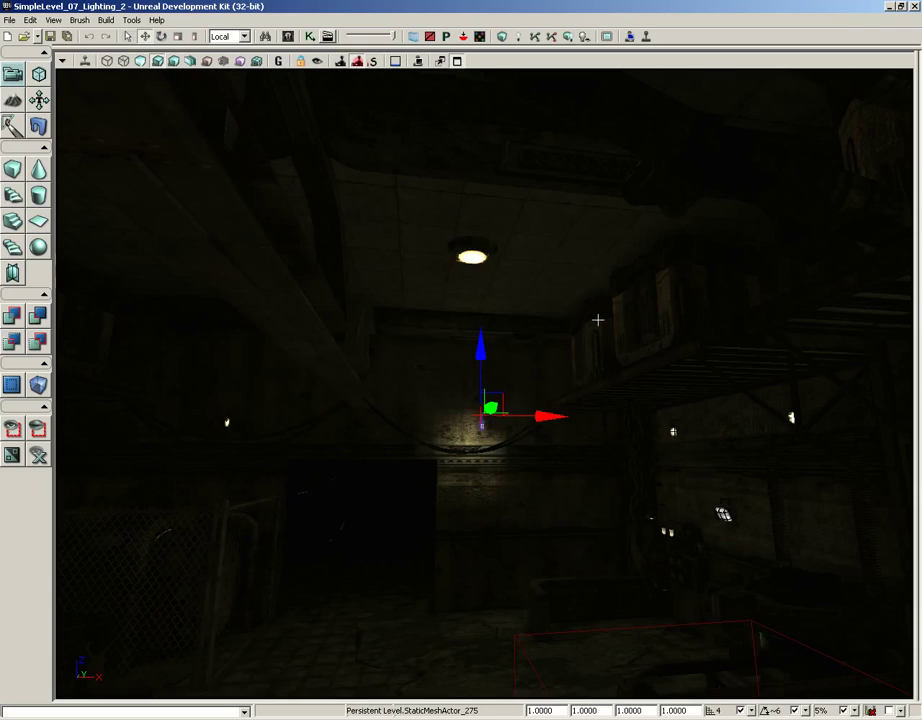
Step: Select the unlit caged wall lamp beside the doorway and add the three lamps beneath the neighbouring shelf to the selection
mouse_move(587, 481)
left_mouse_down()
mouse_move(582, 496)
mouse_move(519, 508)
mouse_move(498, 448)
mouse_move(585, 495)
left_mouse_up()
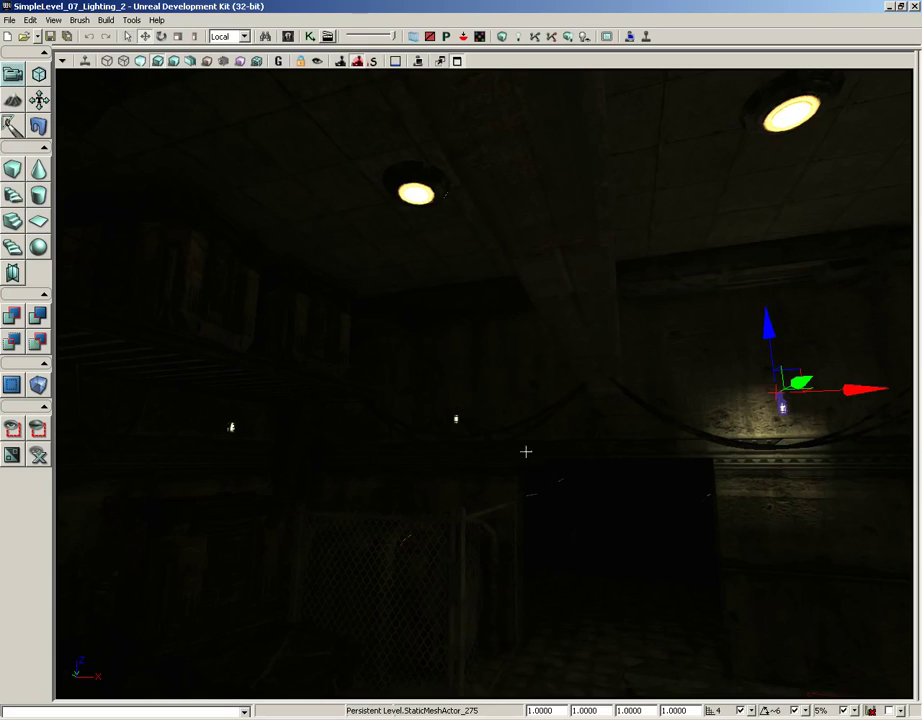
left_click(456, 418)
left_click_drag(523, 485, 494, 360)
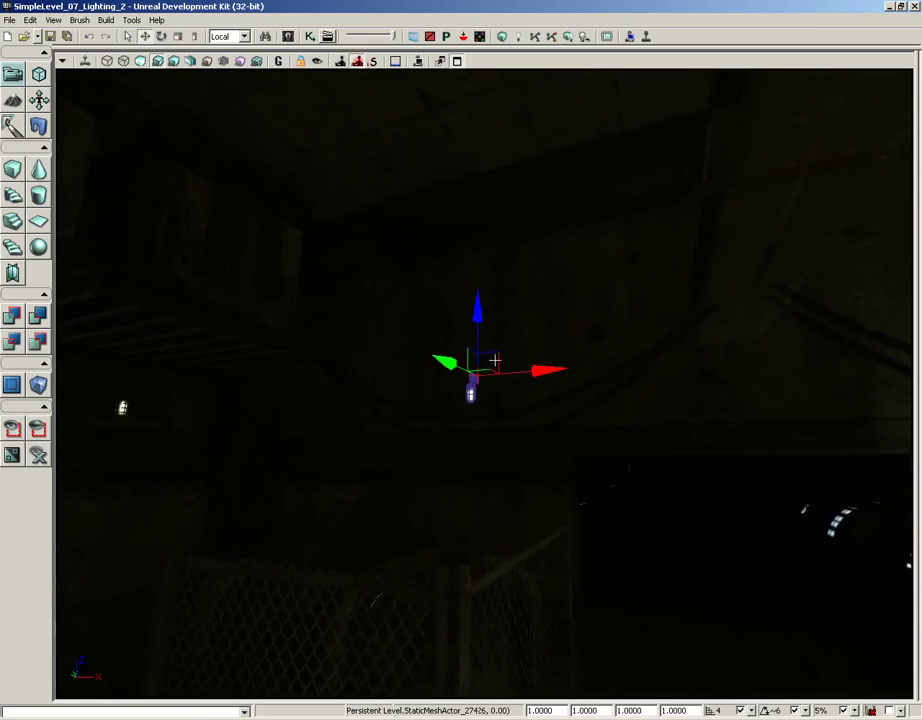
left_click_drag(558, 490, 235, 469)
left_click(204, 414, "ctrl")
left_click(447, 417, "ctrl")
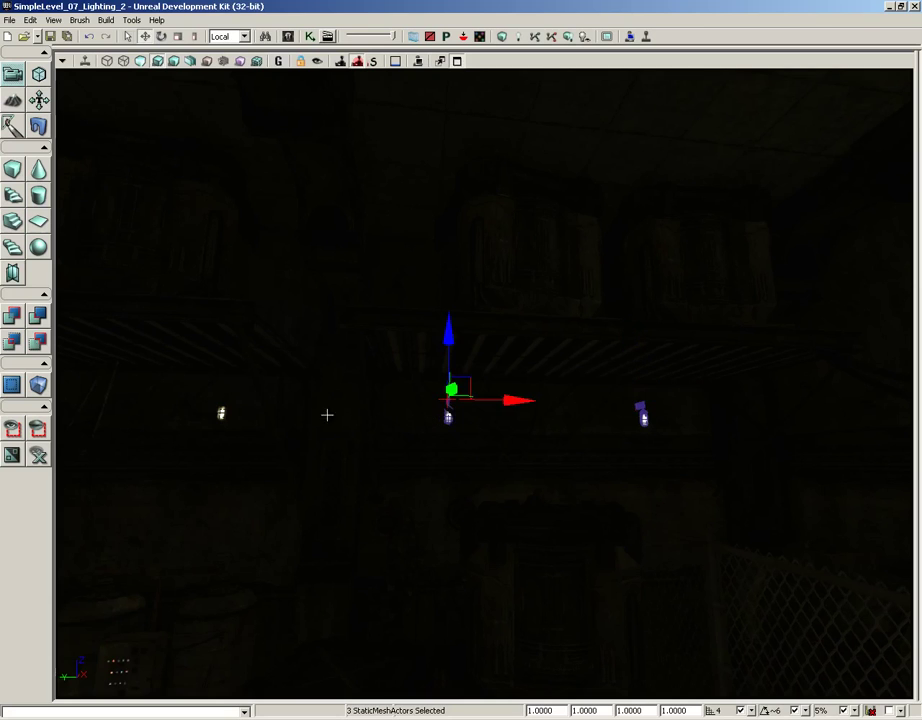
left_click(222, 415, "ctrl")
left_click_drag(298, 494, 181, 381)
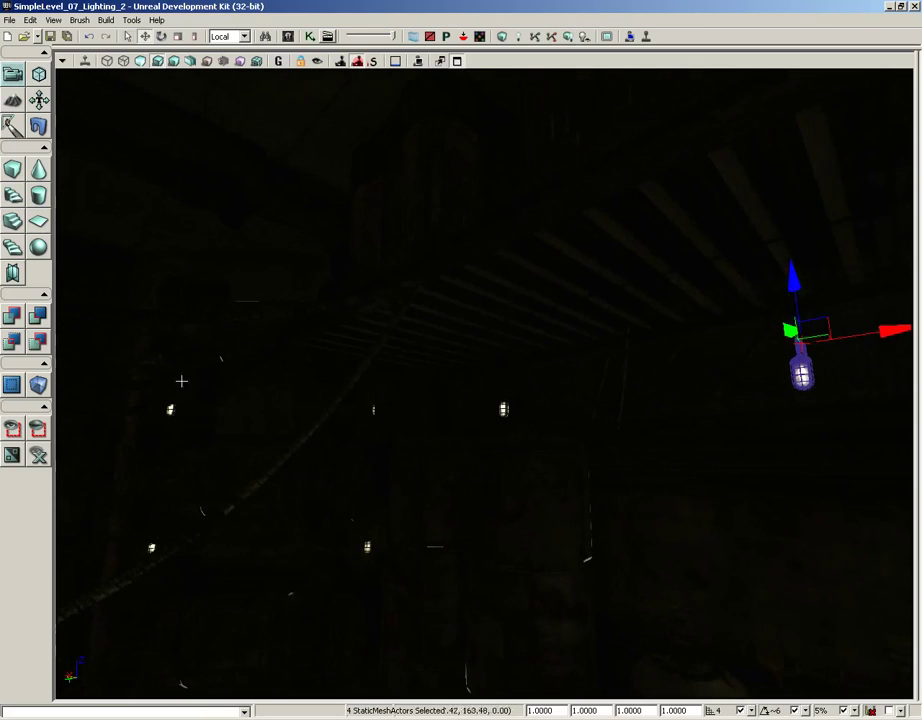
Step: Add the caged wall lamp near the upright barrels and the four lamps around the stacked horizontal tanks to the selection
left_click(502, 417, "ctrl")
left_click_drag(498, 424, 591, 477)
left_click(541, 406, "ctrl")
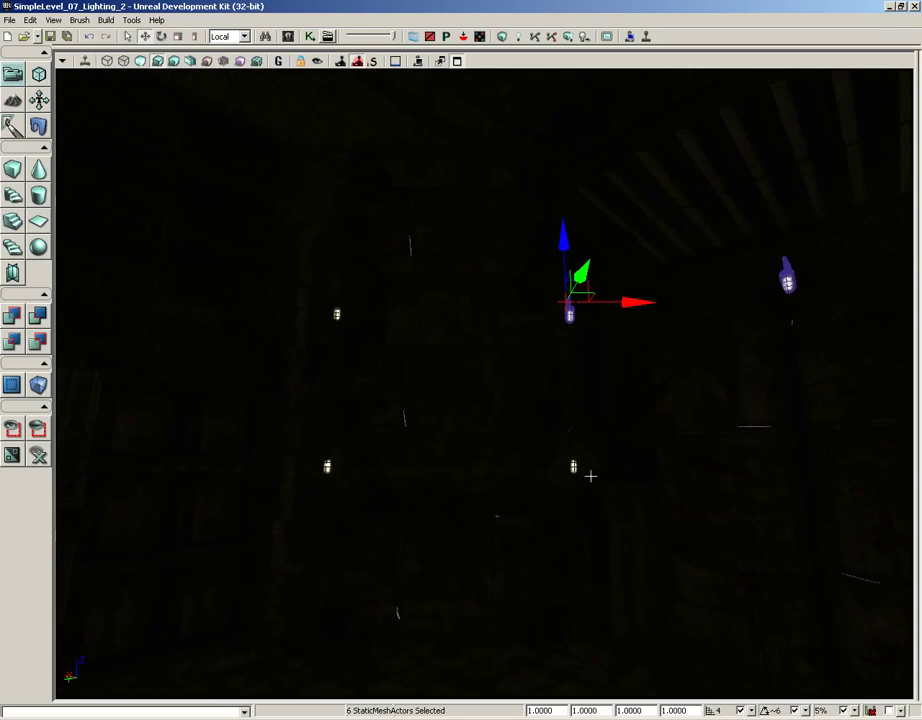
left_click(575, 474, "ctrl")
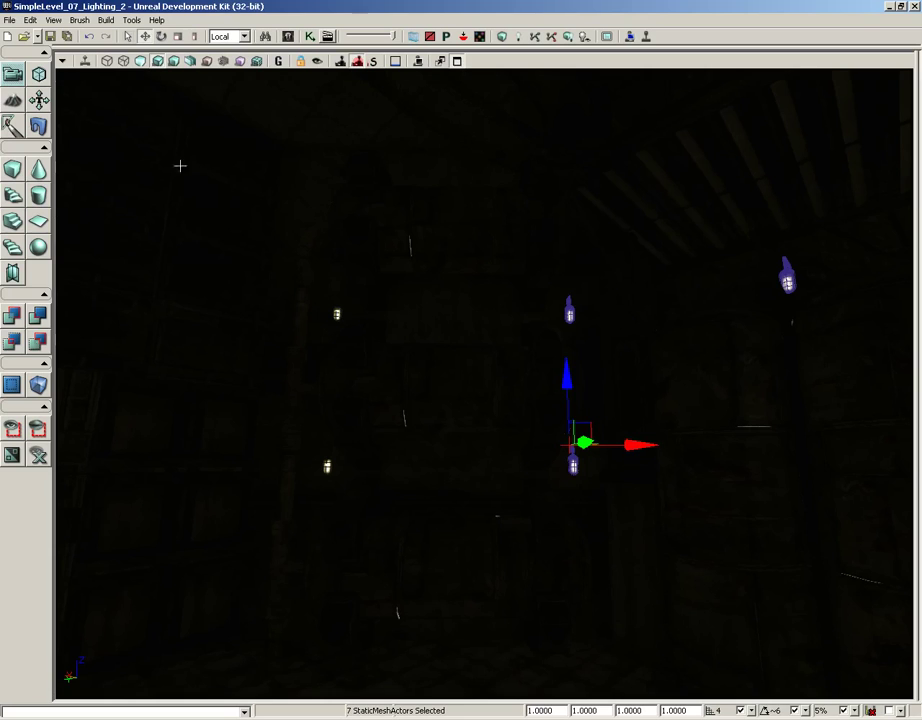
left_click(140, 61)
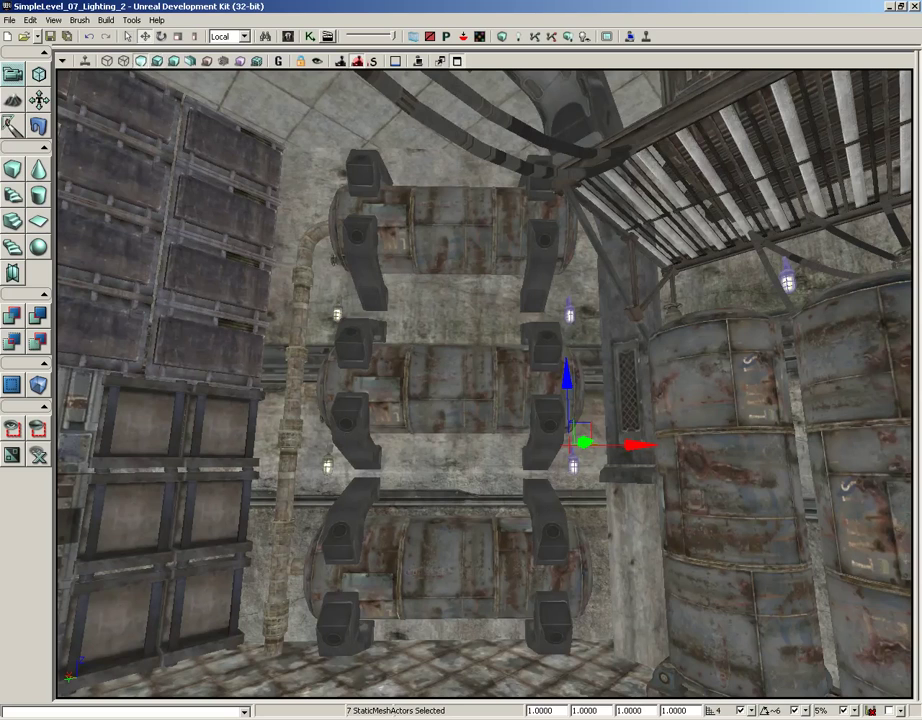
left_click(157, 61)
left_click(329, 465, "ctrl")
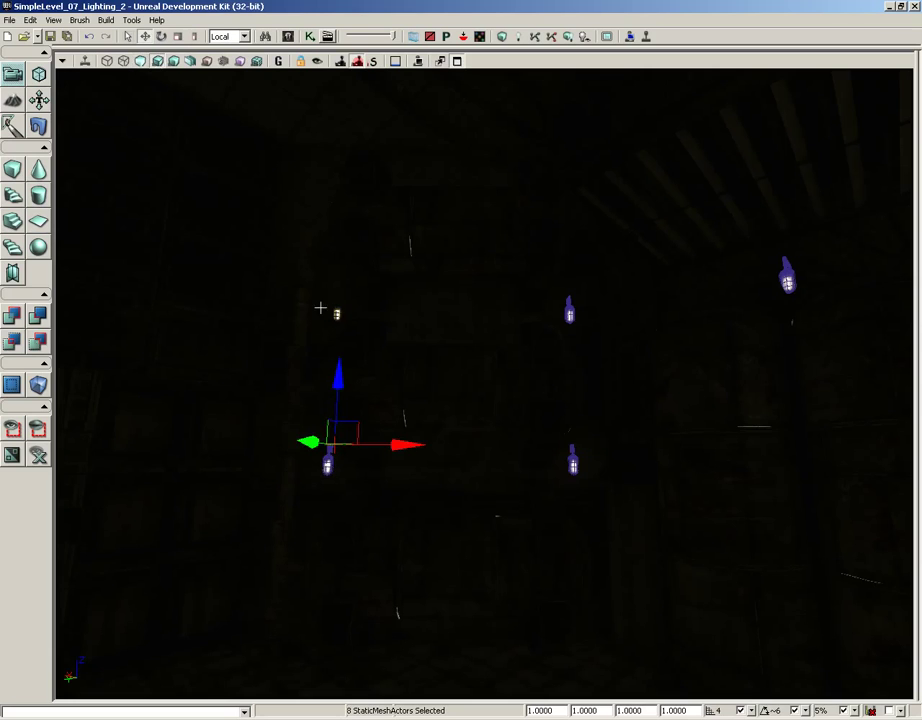
left_click(337, 313, "ctrl")
Step: Add the four caged lamps on the slatted end wall to the selection
left_click_drag(499, 401, 140, 365)
left_click(486, 505, "ctrl")
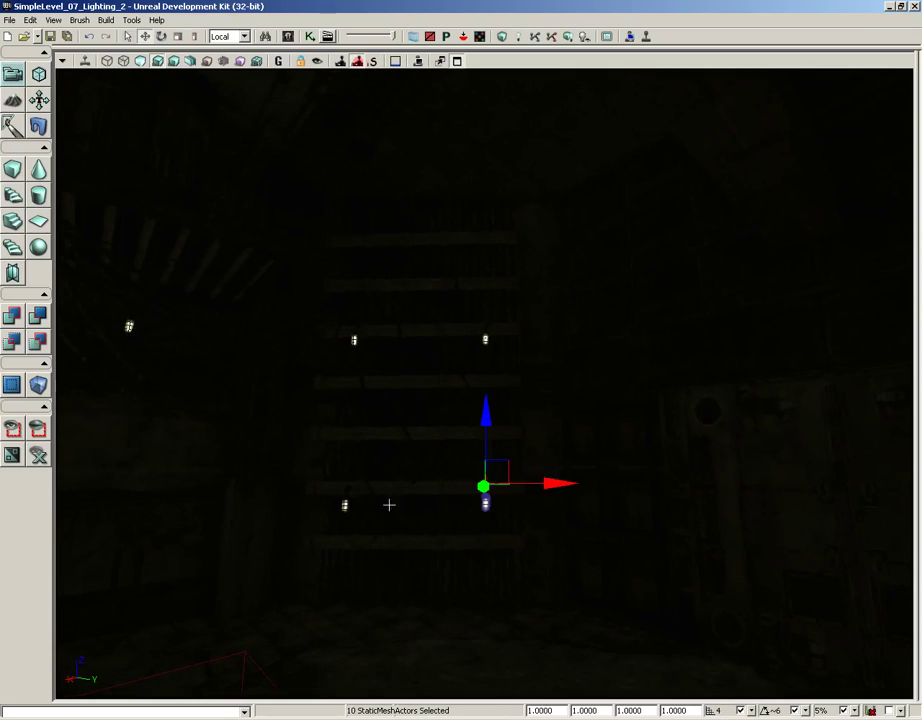
left_click(345, 504, "ctrl")
left_click(353, 340, "ctrl")
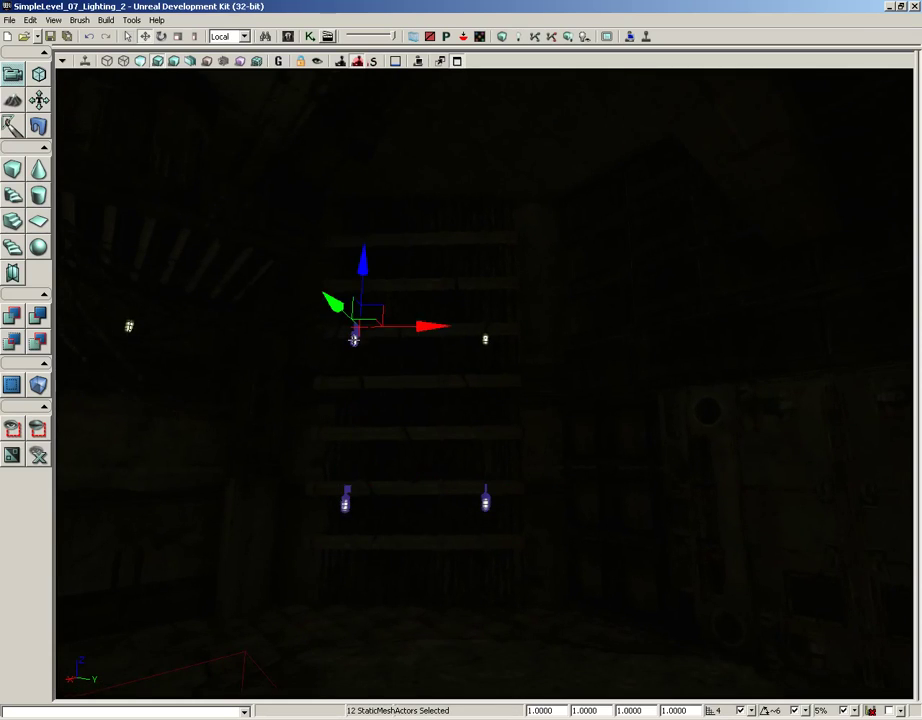
left_click(486, 340, "ctrl")
Step: Add the row of small caged wall lamps beneath the opposite overhead shelves to the selection
mouse_move(494, 354)
left_mouse_down()
mouse_move(418, 442)
mouse_move(498, 348)
left_mouse_up()
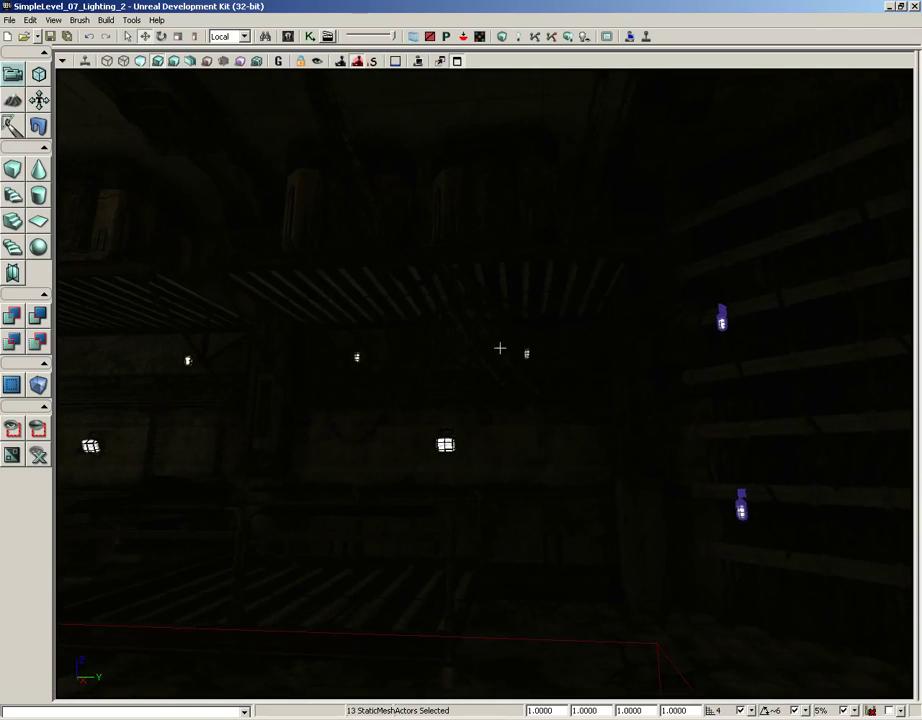
left_click(527, 355, "ctrl")
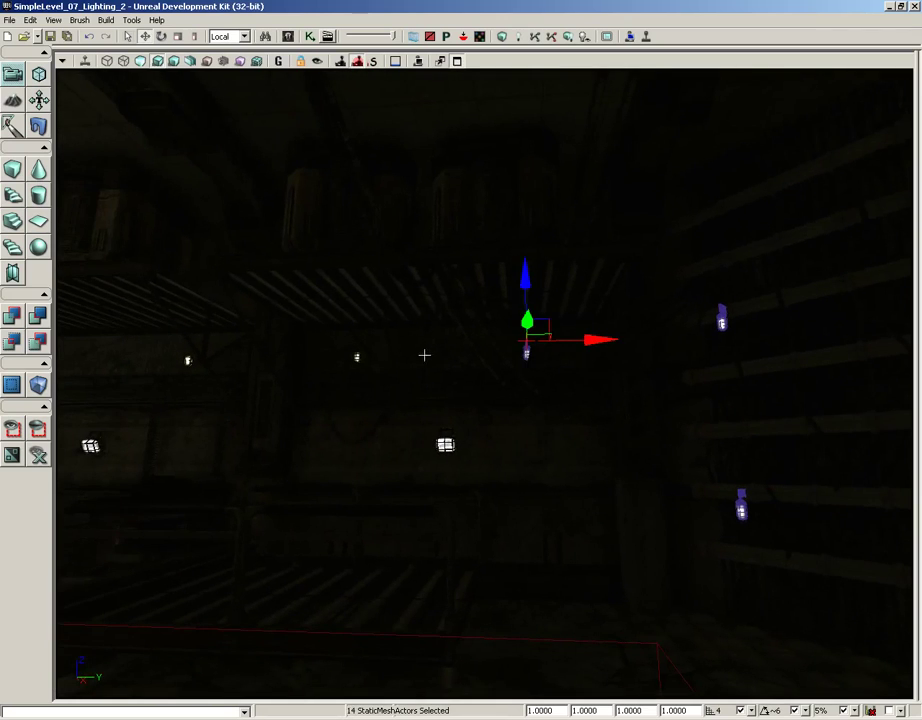
left_click(357, 355, "ctrl")
left_click_drag(434, 391, 447, 326)
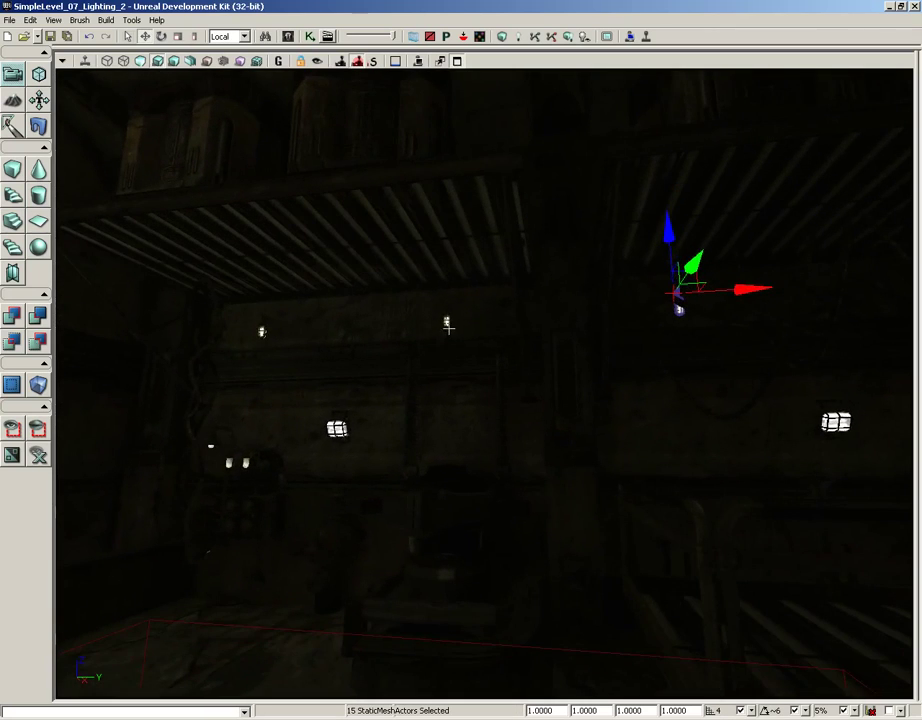
left_click(262, 330, "ctrl")
Step: Add two caged wall lamps in the adjoining room with the round blue lights to the selection
left_click_drag(294, 356, 109, 80)
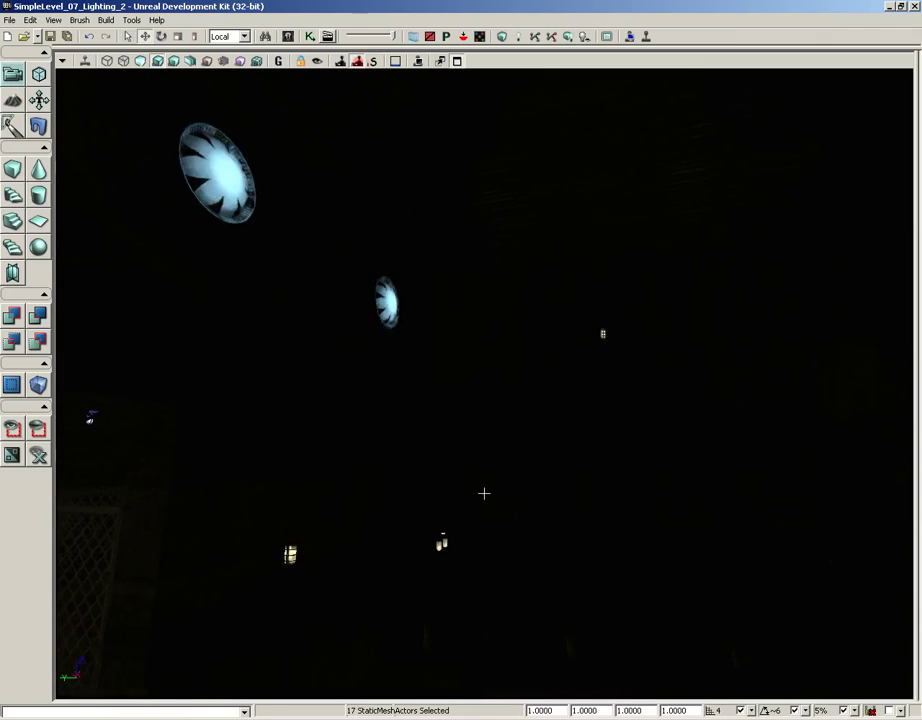
right_click_drag(484, 494, 459, 498)
left_click(313, 490, "ctrl")
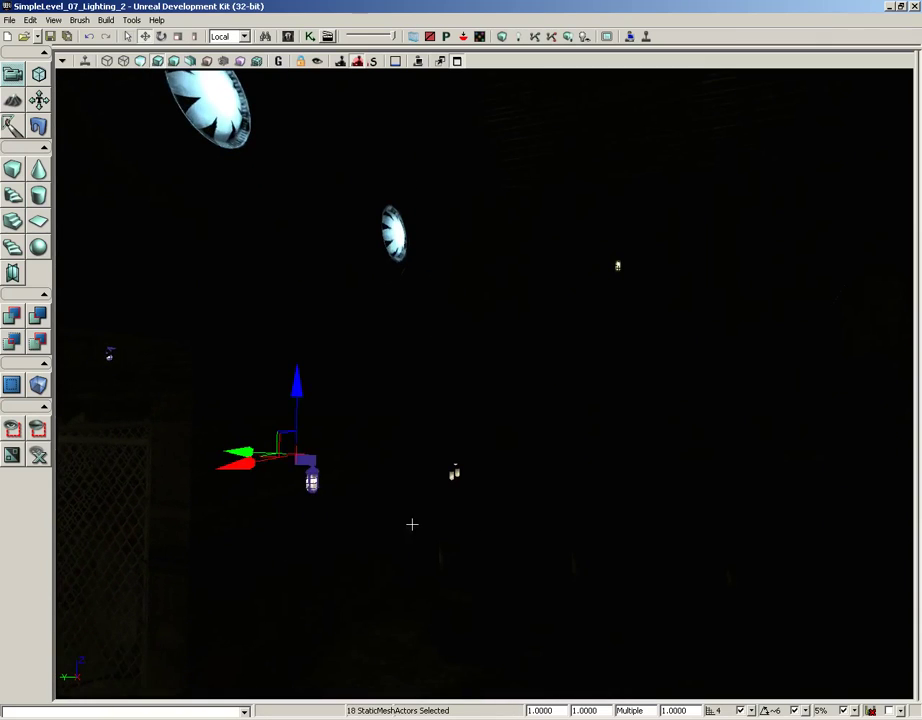
left_click_drag(412, 525, 779, 377)
left_click(275, 490, "ctrl")
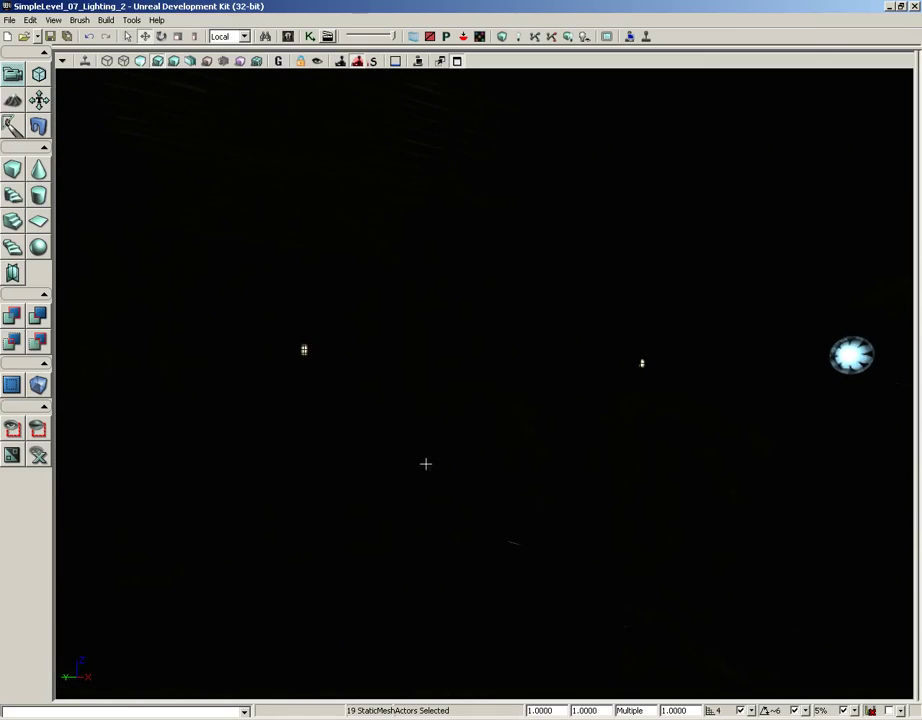
Step: Switch the viewport to unlit shading and add the four wall lamps above and below the walkway behind the green tanks to the selection
left_click(140, 62)
right_click_drag(372, 253, 507, 224)
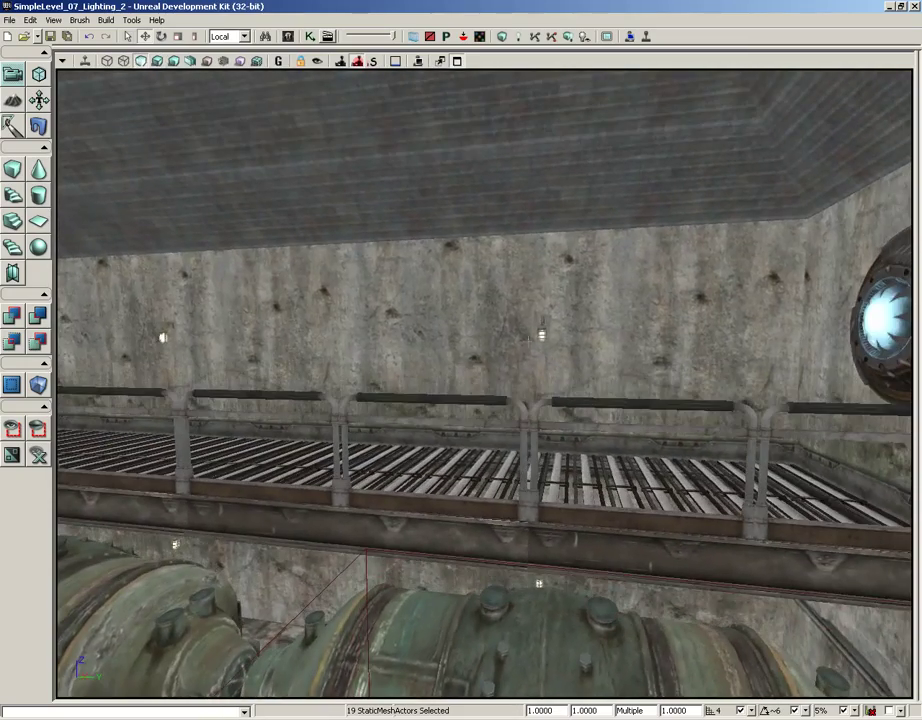
left_click(540, 337, "ctrl")
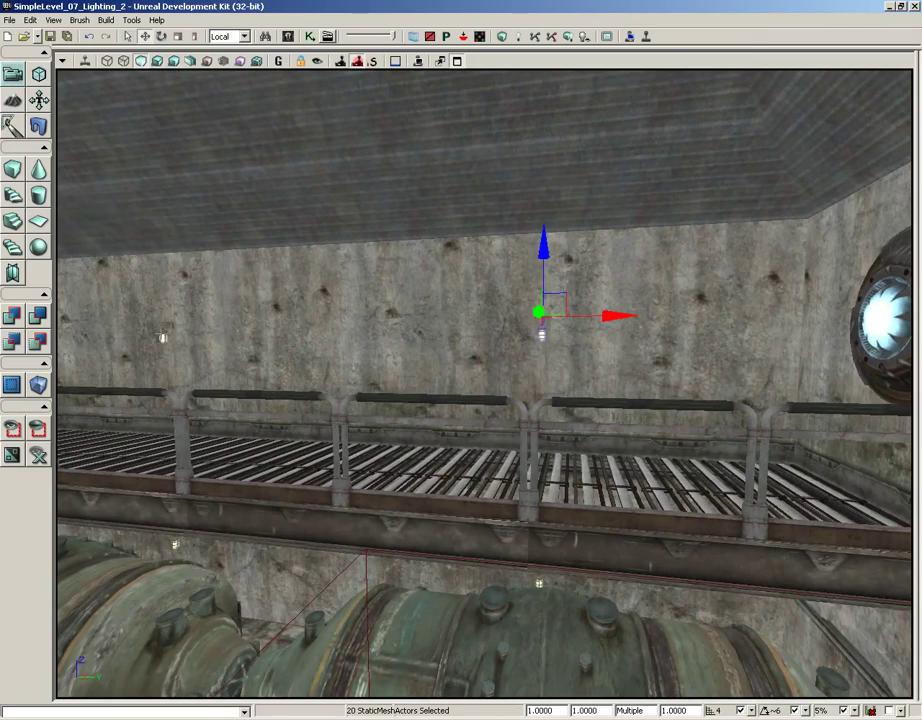
left_click(163, 338, "ctrl")
middle_click_drag(163, 338, 172, 521)
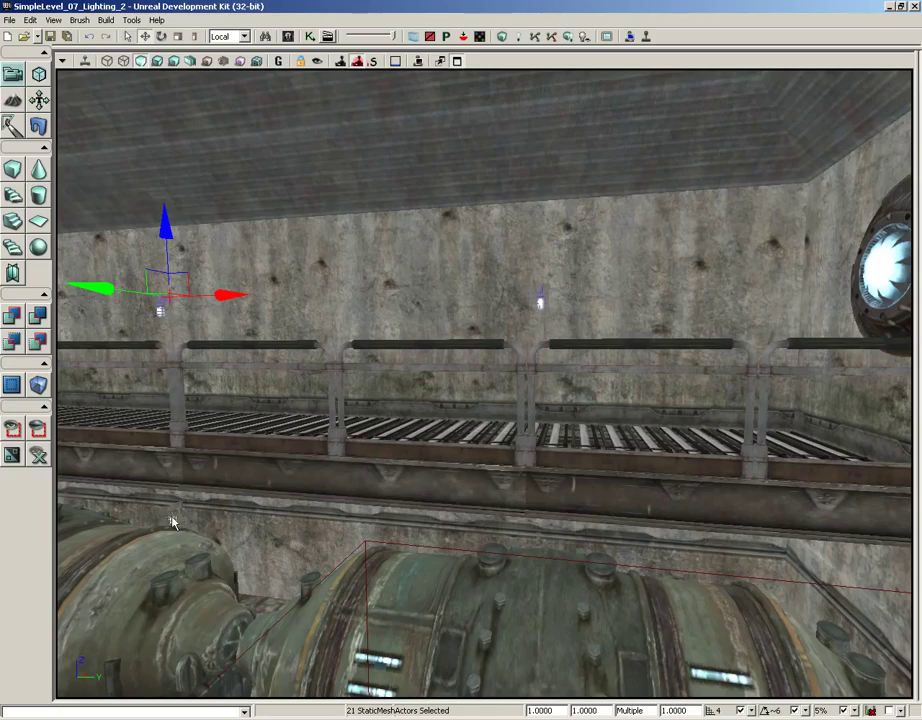
left_click(171, 522, "ctrl")
left_click_drag(546, 539, 546, 462)
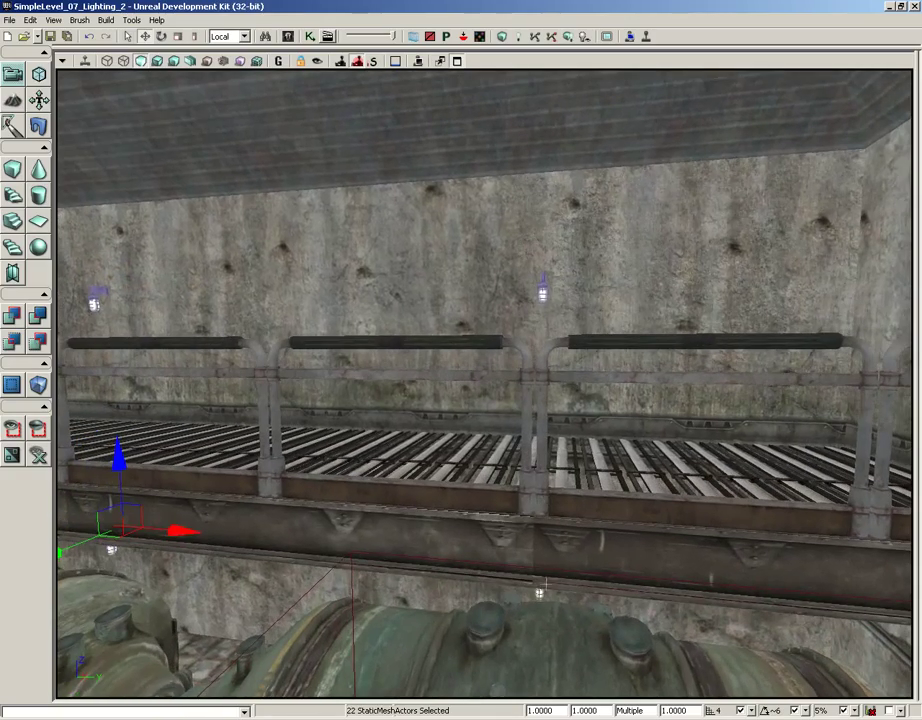
left_click(539, 598, "ctrl")
Step: Add the two lamps high on the concrete wall above the red valves and rusty barrels to the selection
left_click_drag(652, 627, 518, 627)
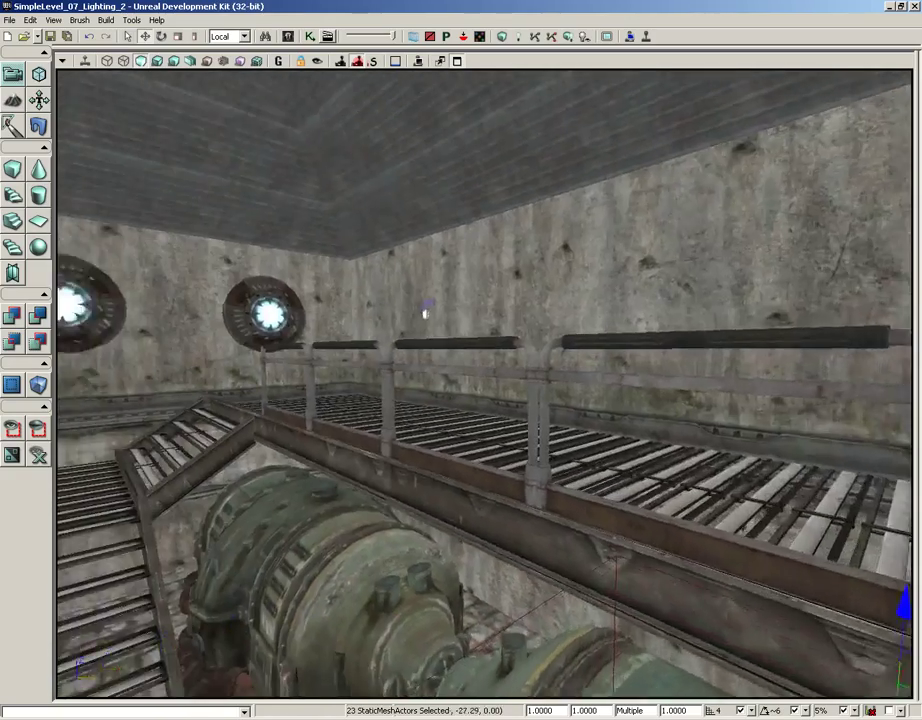
mouse_move(518, 627)
middle_mouse_down()
mouse_move(530, 616)
mouse_move(518, 607)
middle_mouse_up()
right_click_drag(518, 607, 500, 578)
left_click(324, 400, "ctrl")
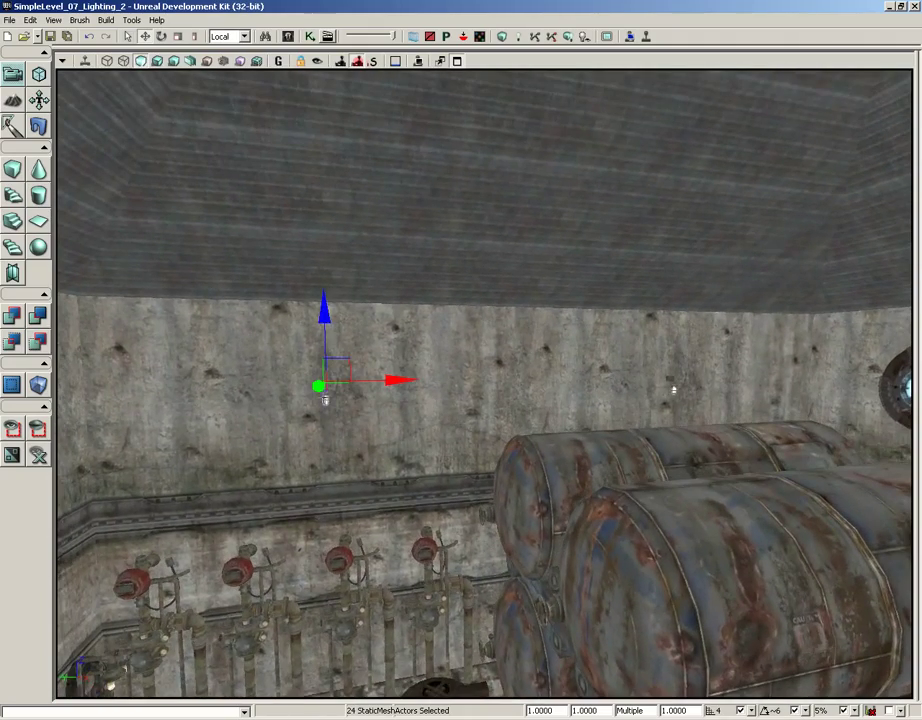
left_click(674, 390, "ctrl")
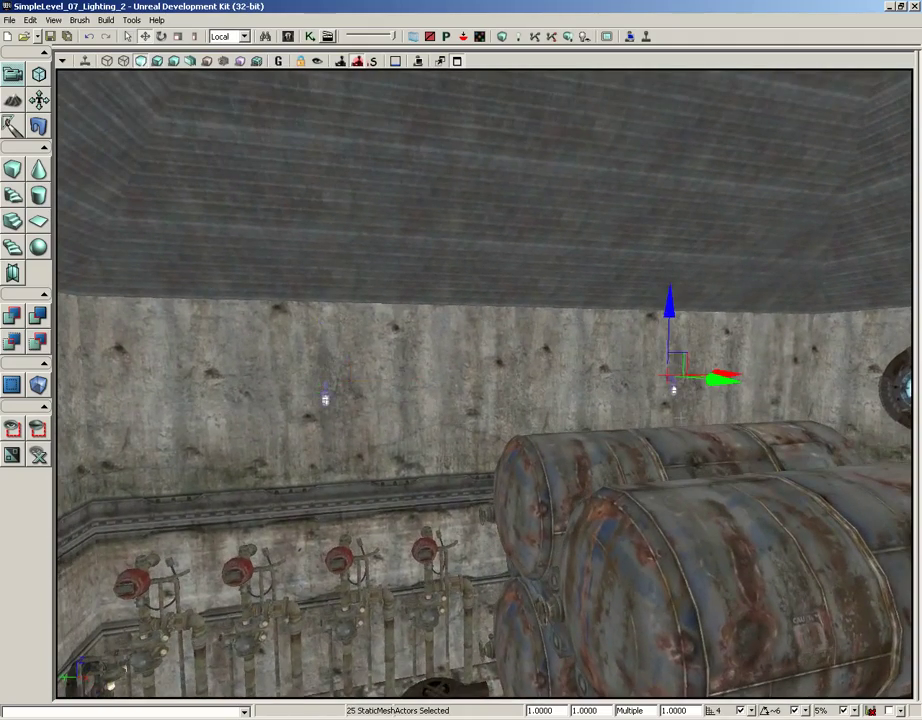
Step: Return the viewport to lit shading and enable Use Emissive For Static Lighting in the Lightmass settings of the selected wall lamps
right_click_drag(674, 390, 340, 405)
right_click_drag(535, 398, 545, 398)
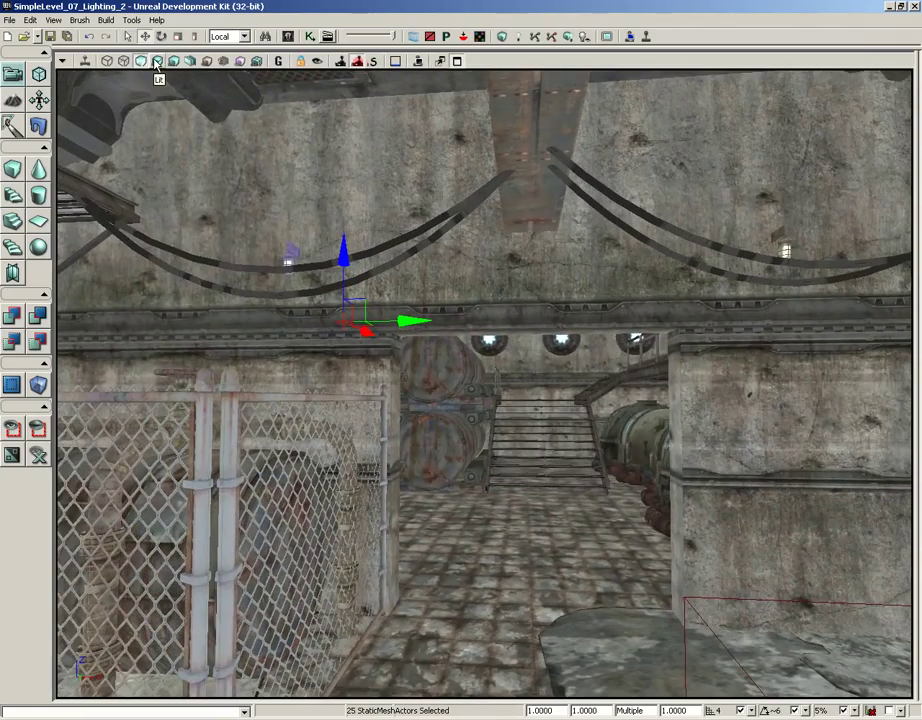
left_click(156, 62)
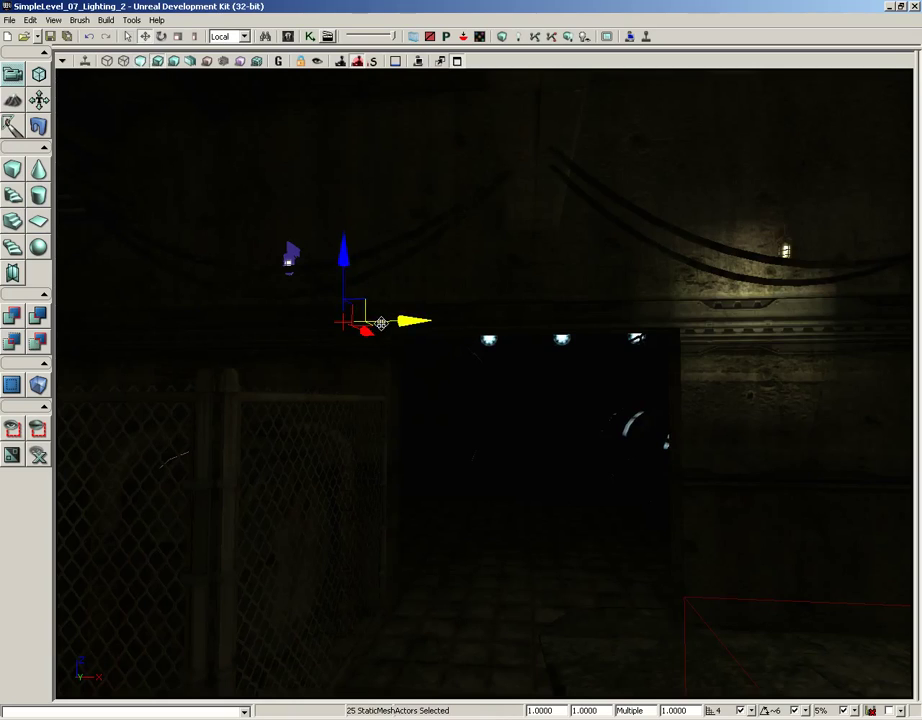
key("F4")
left_click(428, 357)
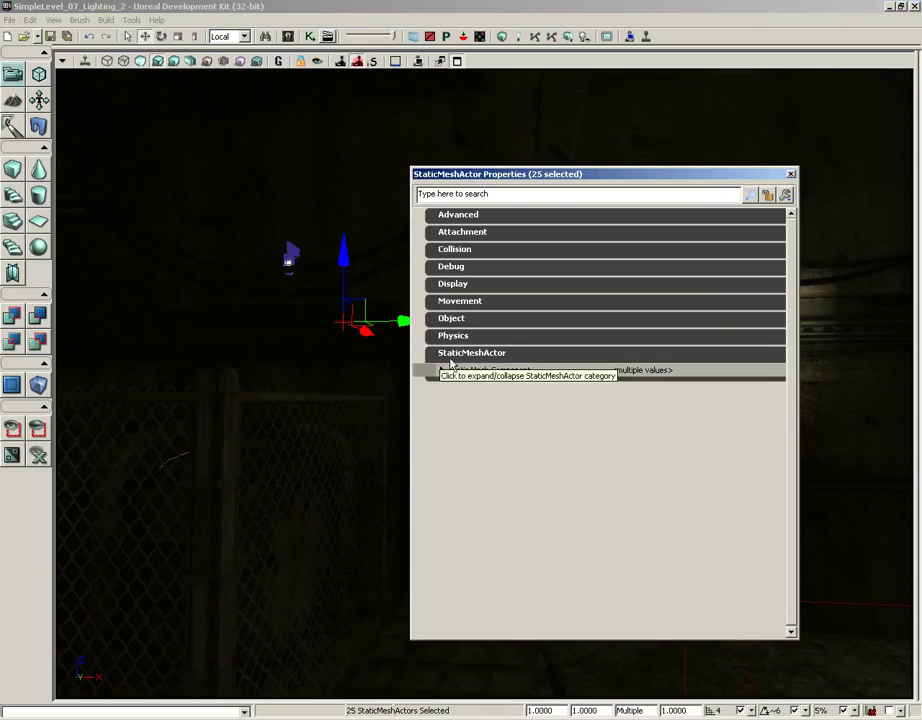
left_click(461, 372)
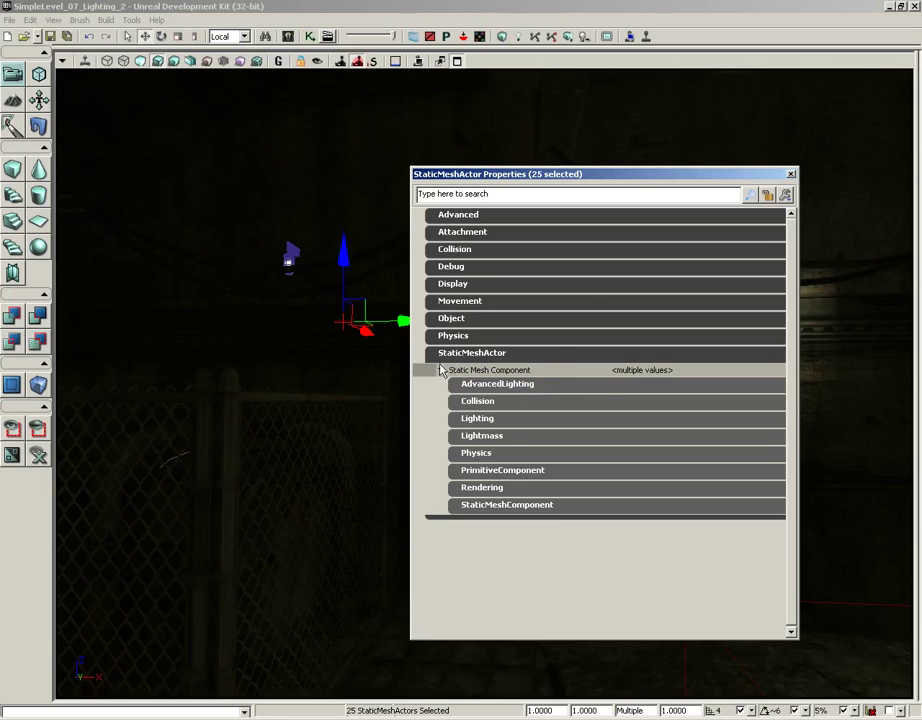
left_click(500, 436)
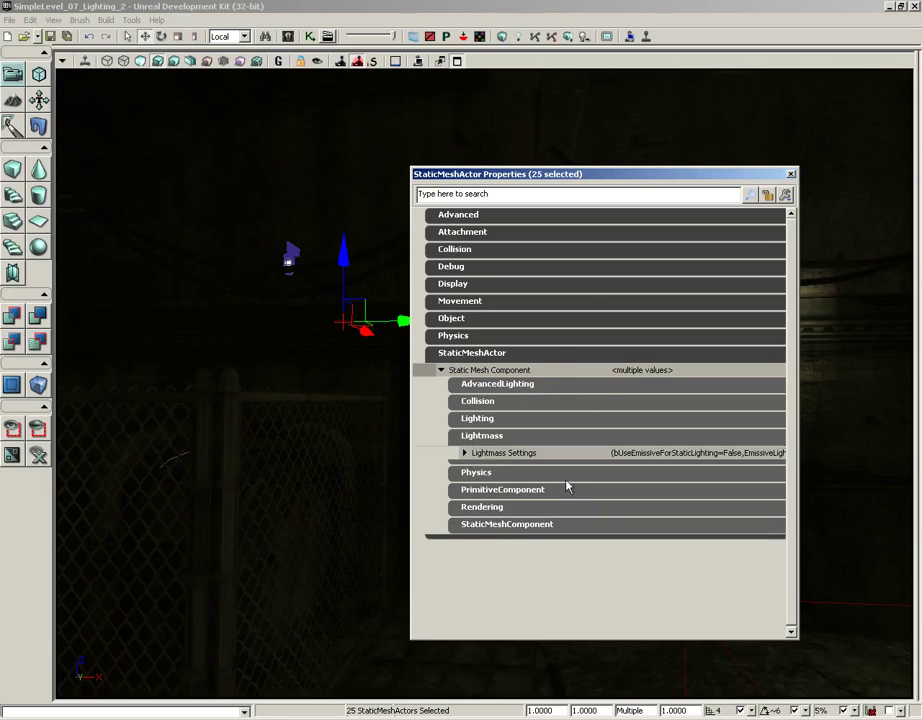
left_click(479, 452)
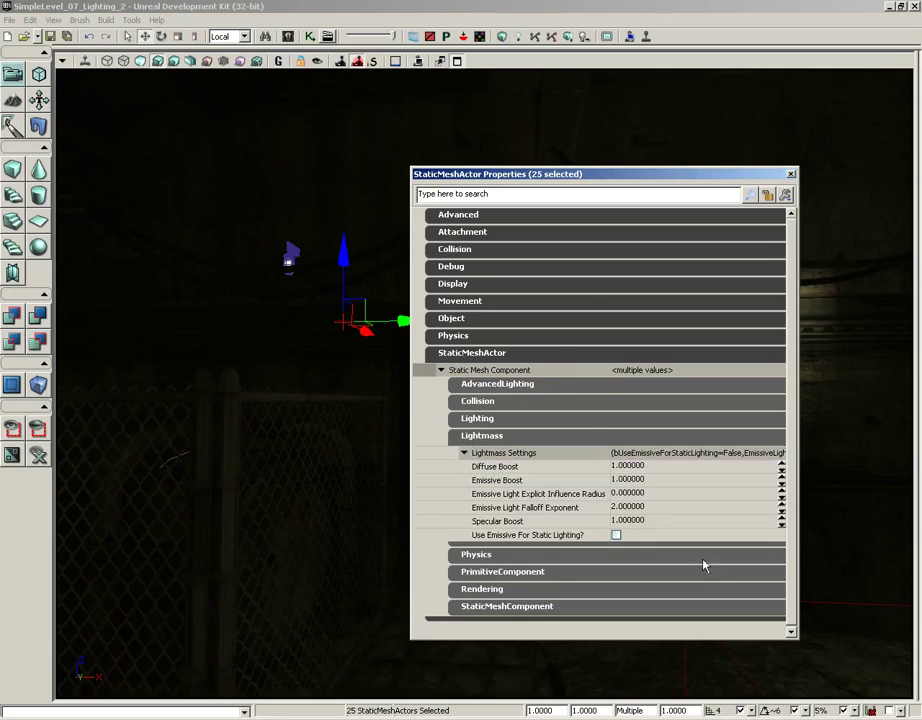
left_click(617, 535)
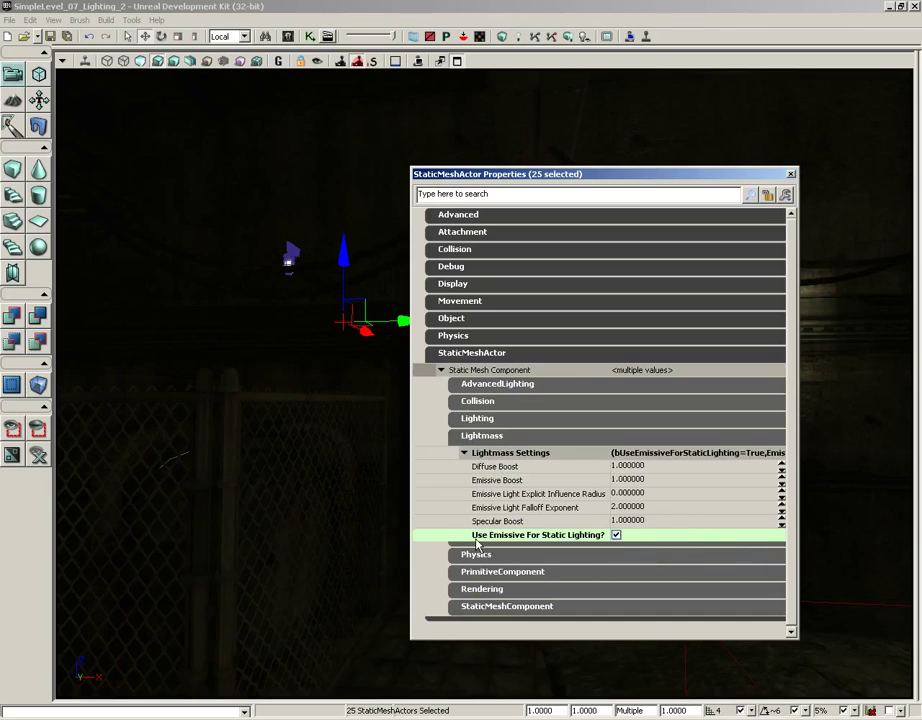
Step: Set the selected lamps' Emissive Light Explicit Influence Radius to 128 and close their properties
left_click(628, 493)
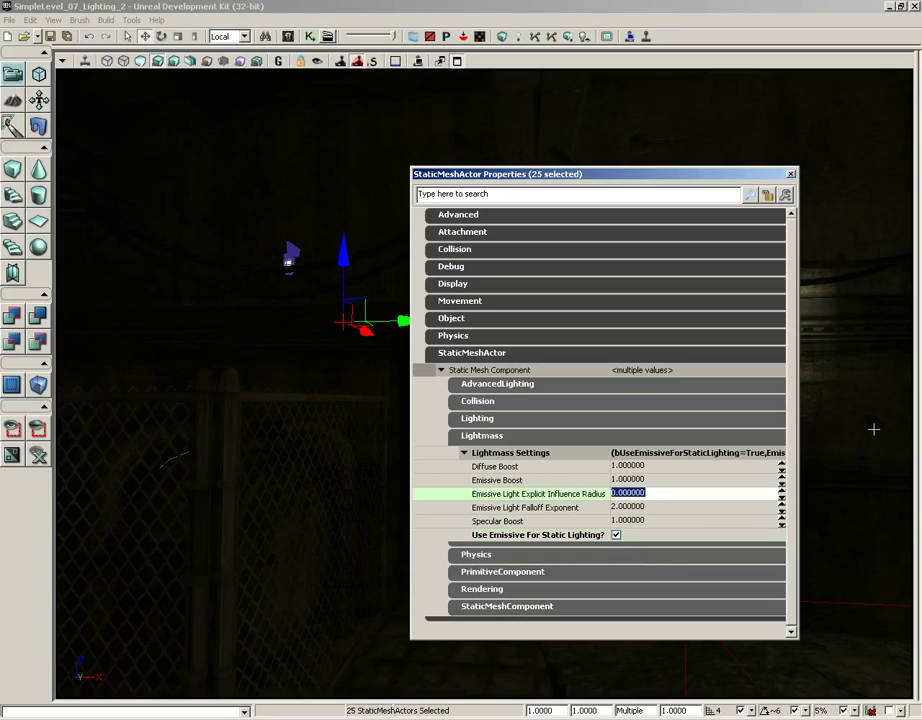
type("128")
key("Return")
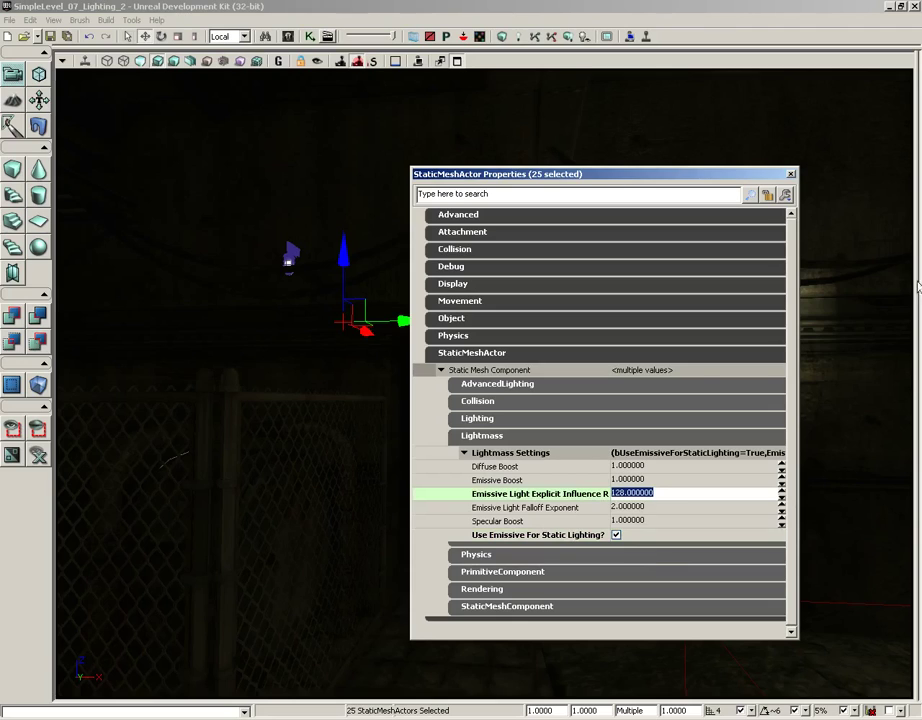
left_click(790, 173)
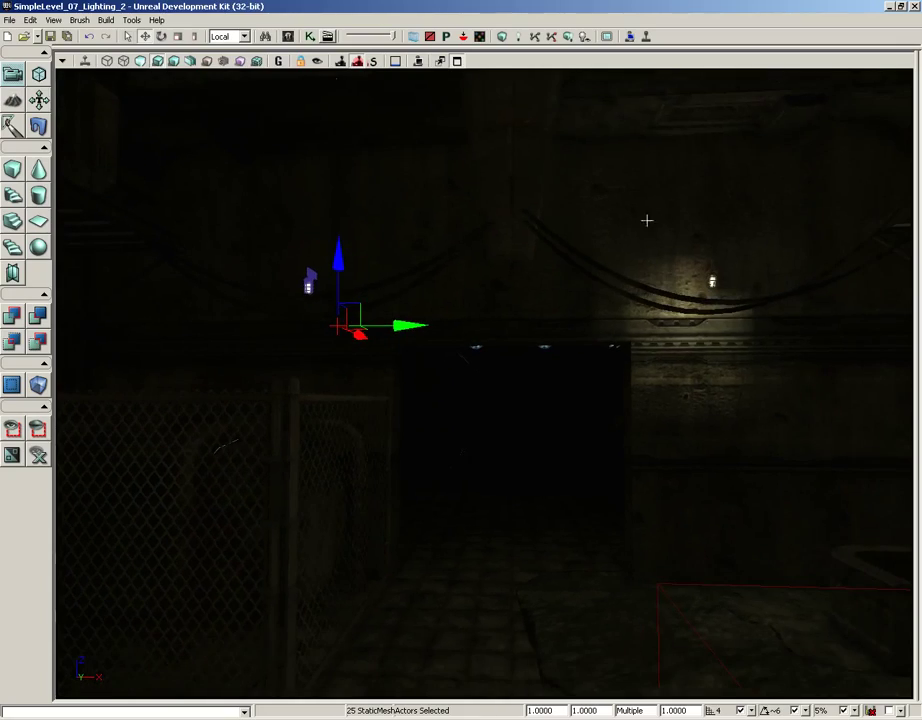
Step: Show the level unlit and select the four round ceiling lamps on both sides of the rusty central beam
left_click(140, 61)
right_click_drag(484, 383, 484, 233)
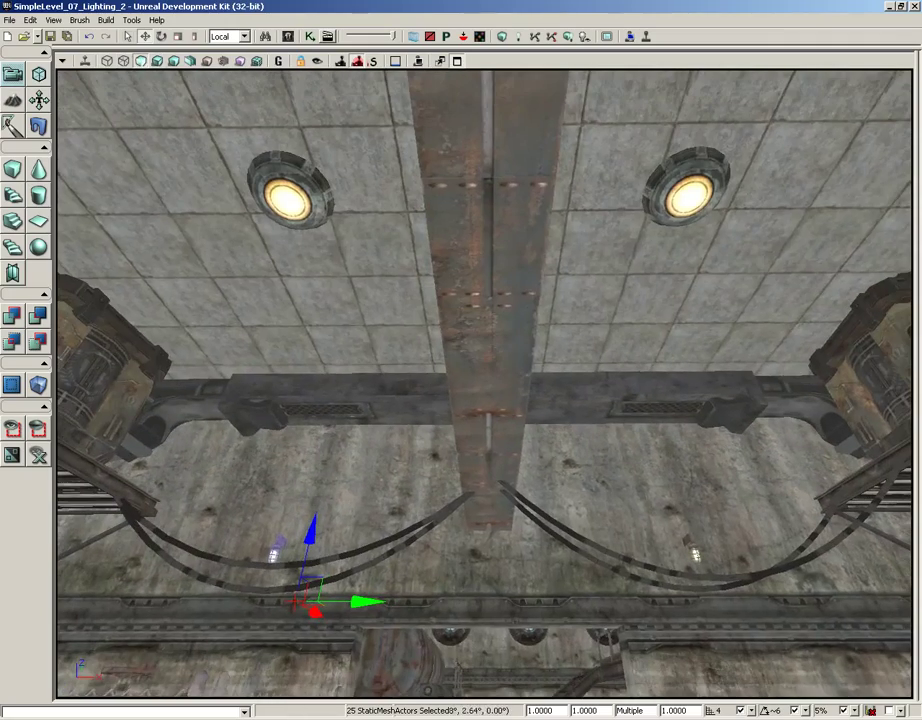
left_click_drag(580, 365, 580, 475)
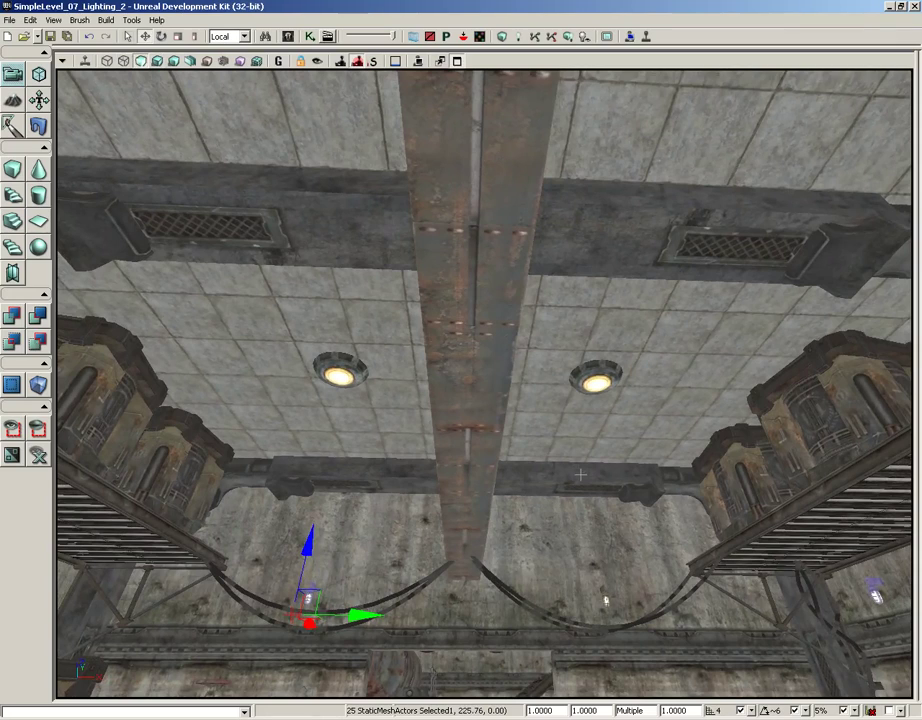
left_click(339, 379)
left_click(597, 386, "ctrl")
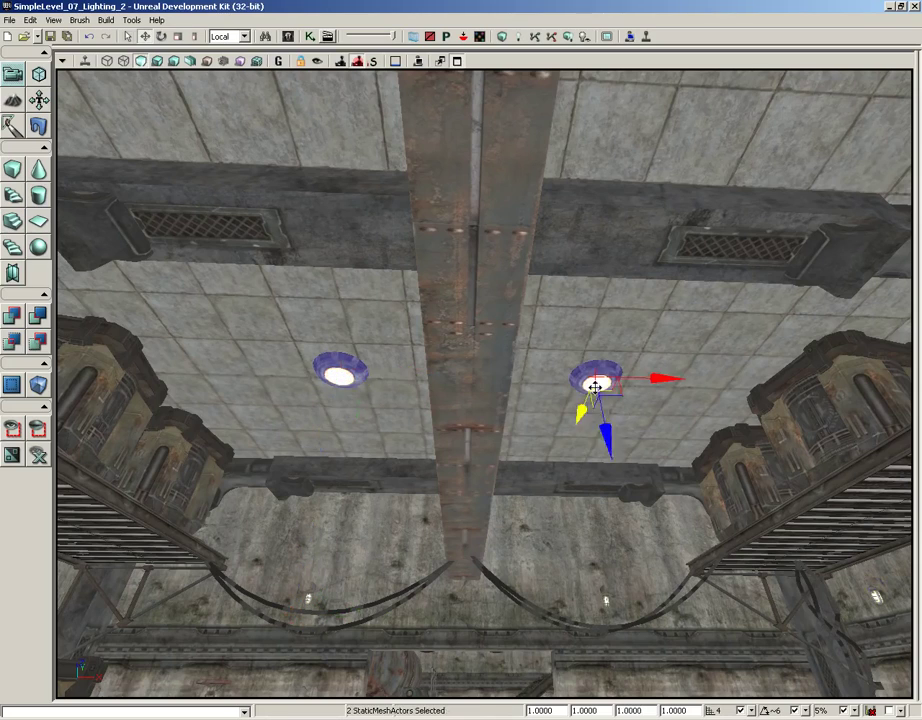
left_click_drag(597, 386, 597, 490)
left_click(282, 190, "ctrl")
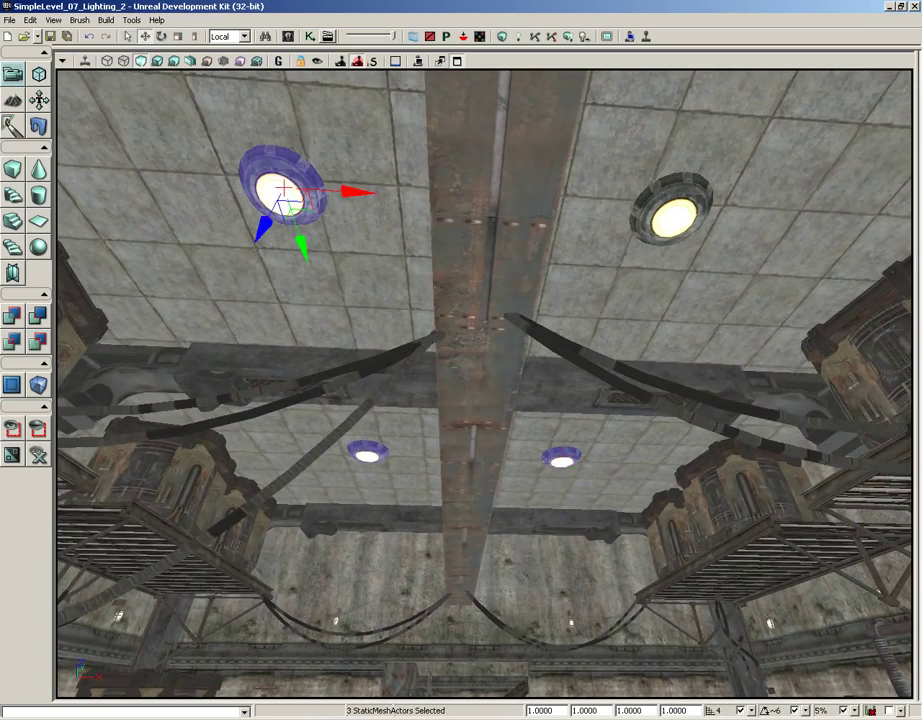
left_click(670, 212, "ctrl")
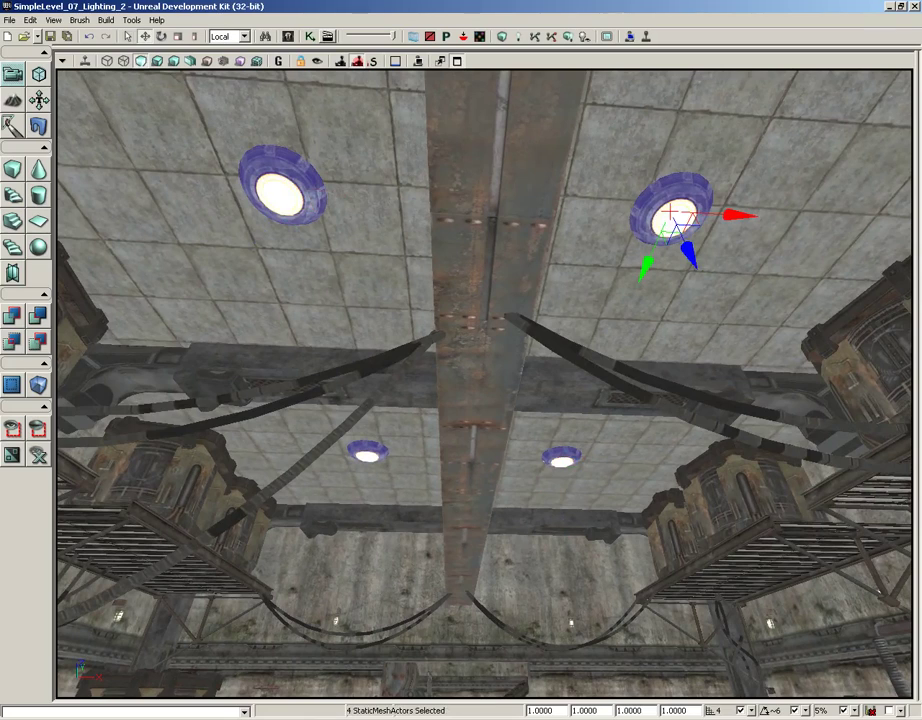
Step: Enable Use Emissive For Static Lighting in the Lightmass settings of the four selected ceiling lamps
right_click_drag(670, 212, 670, 262)
key("F4")
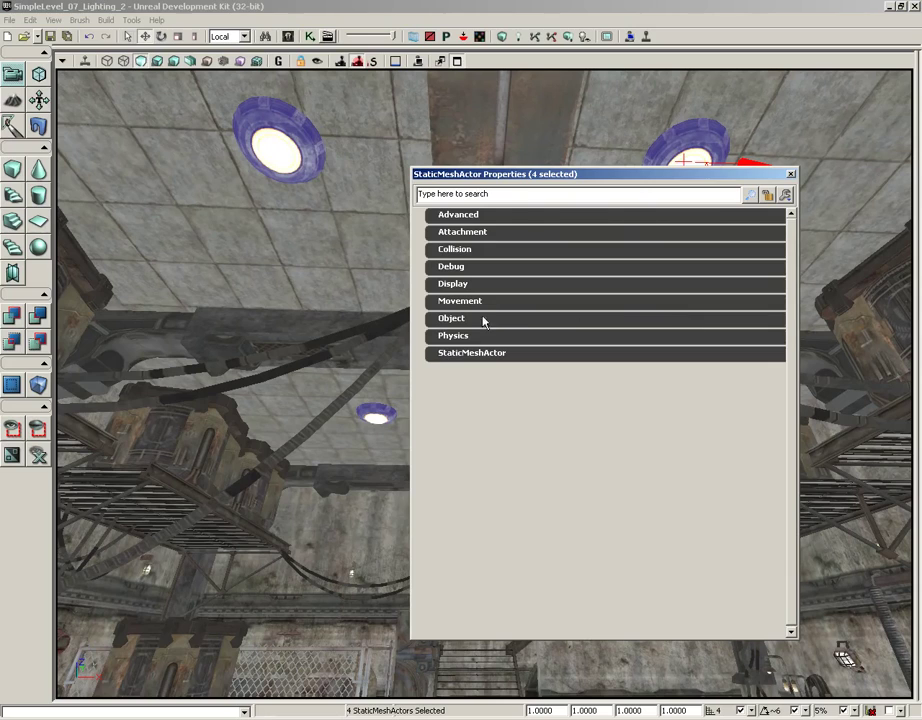
left_click(466, 353)
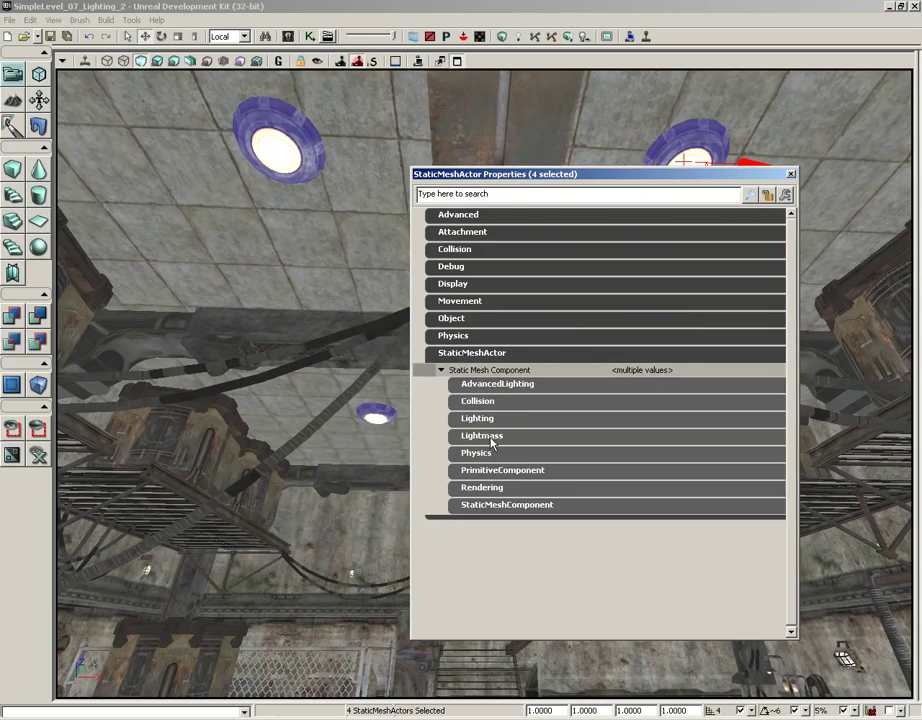
left_click(488, 437)
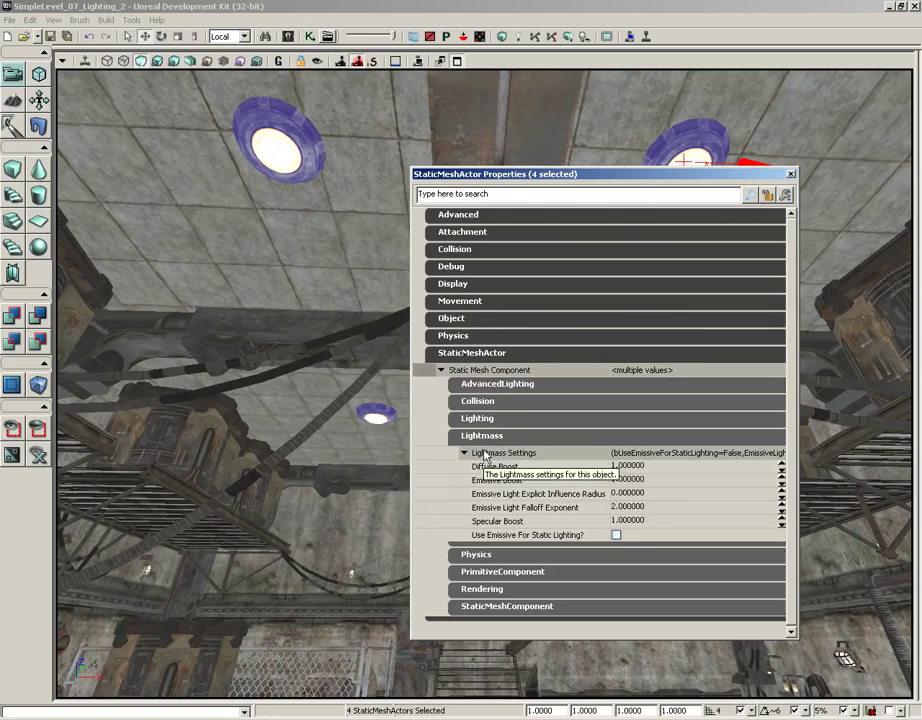
left_click(616, 535)
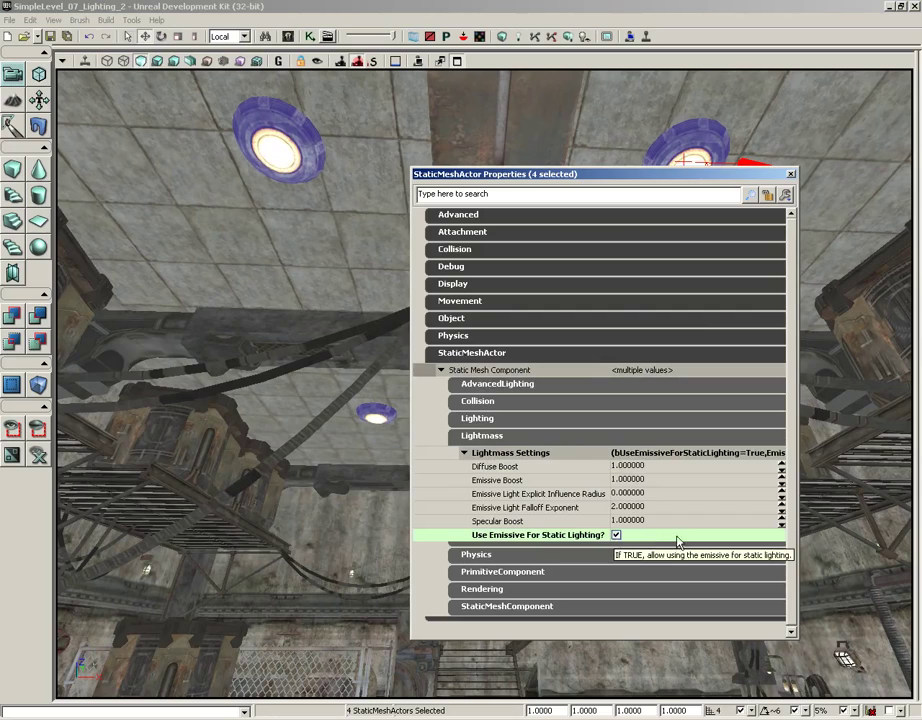
Step: Set the ceiling lamps' Emissive Light Explicit Influence Radius to 512 and Emissive Boost to 0.5, and close their properties
left_click(628, 494)
type("512")
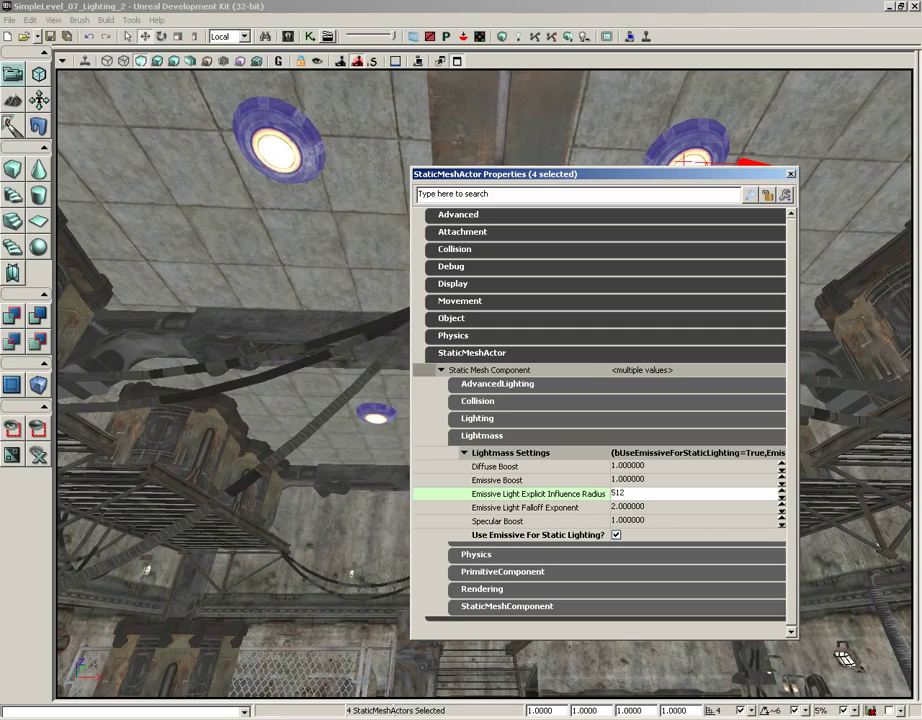
left_click(639, 481)
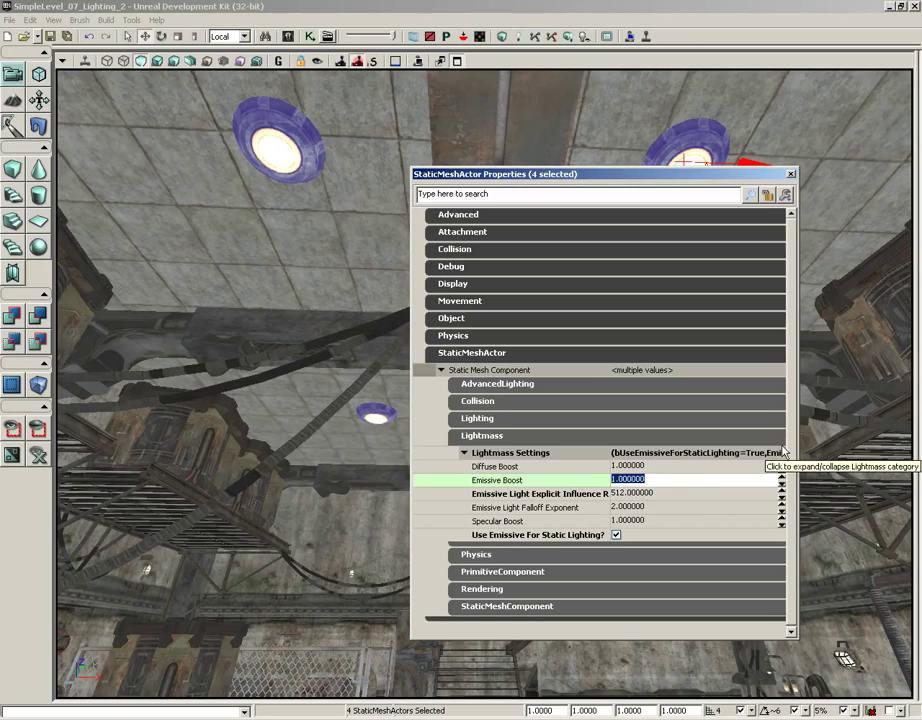
type(".5")
key("Return")
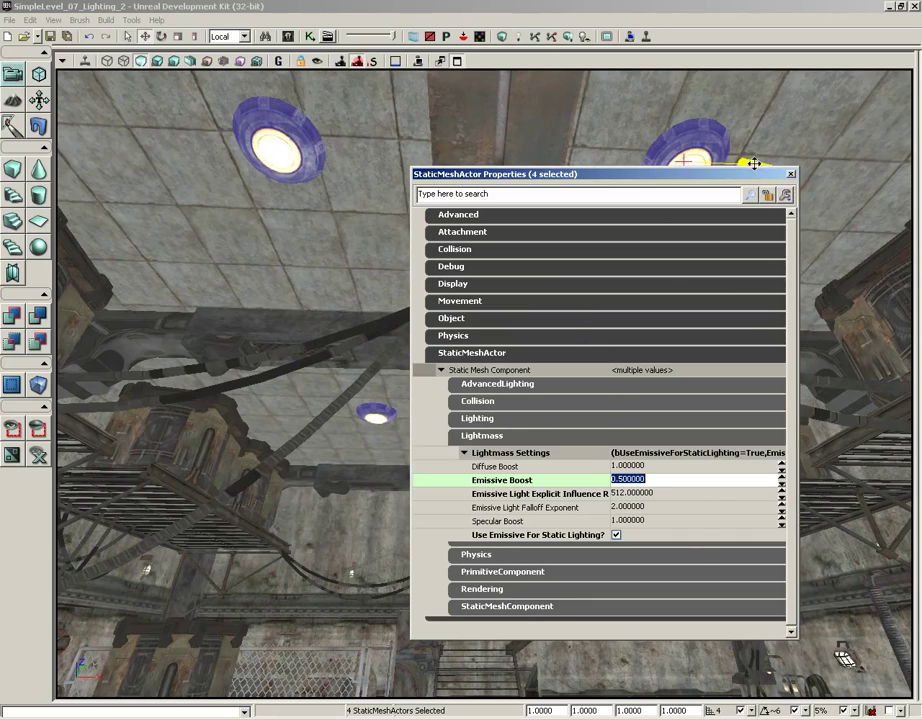
left_click(790, 174)
right_click_drag(790, 174, 820, 300)
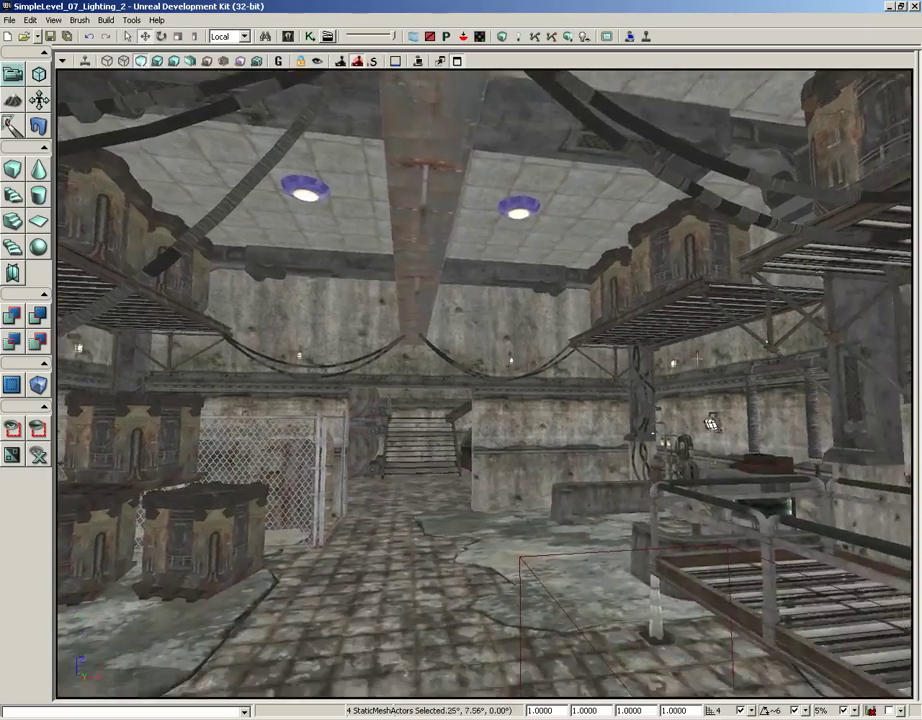
right_click_drag(697, 358, 696, 281)
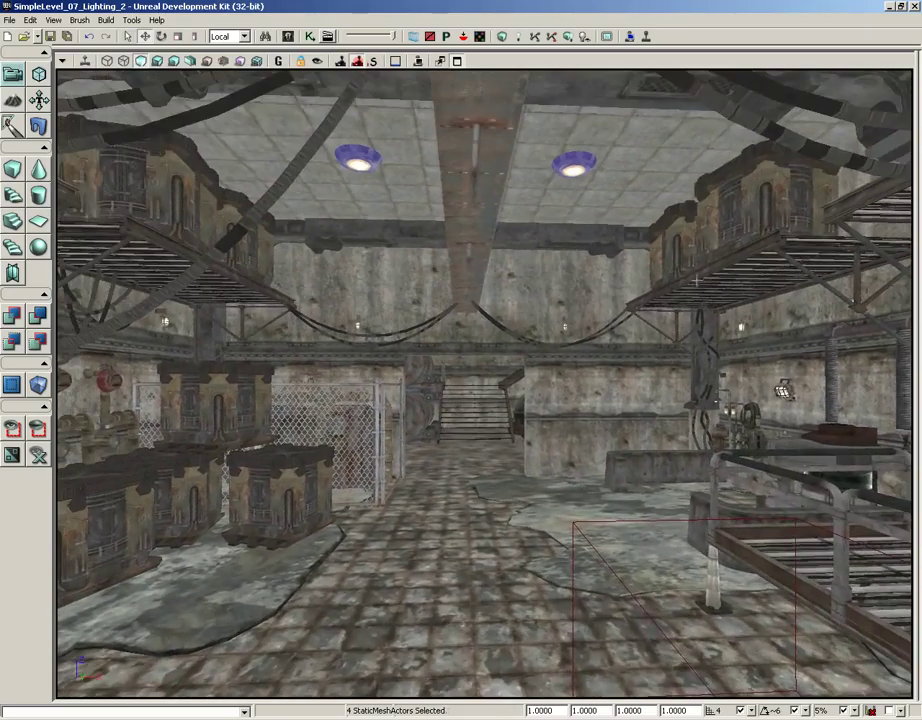
left_click_drag(695, 263, 683, 270)
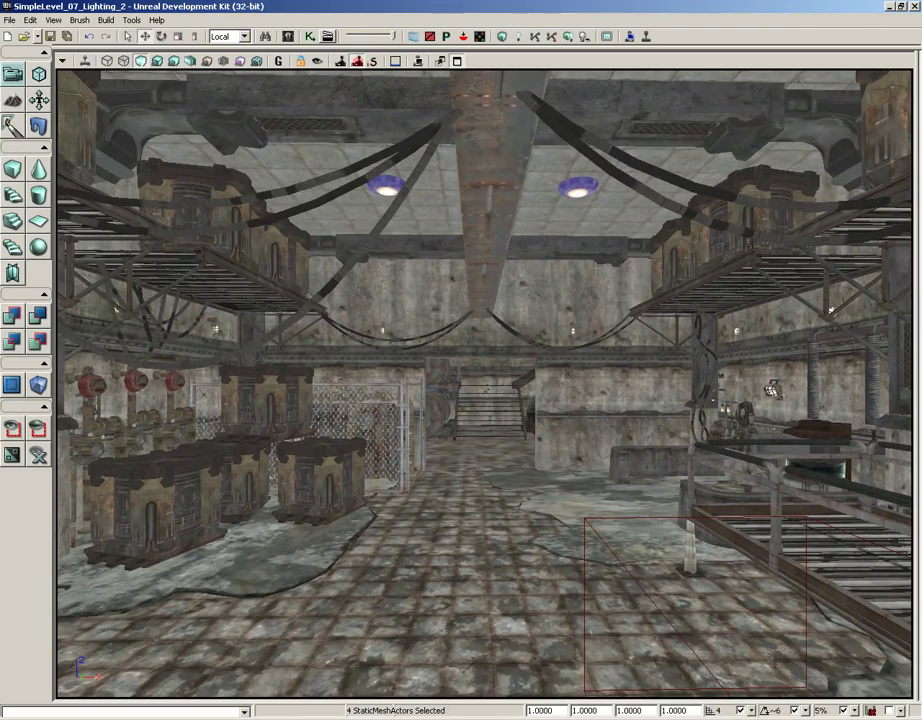